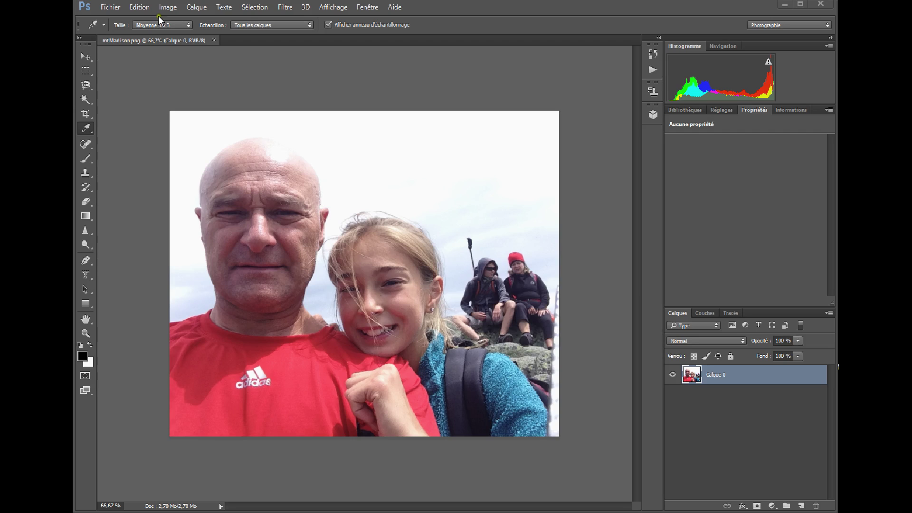
pyautogui.click(168, 7)
pyautogui.moveTo(176, 38)
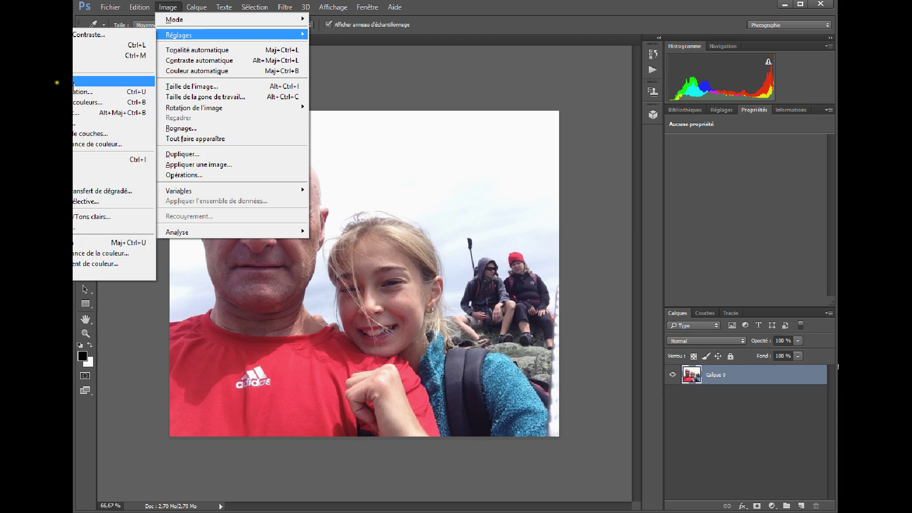
pyautogui.click(707, 394)
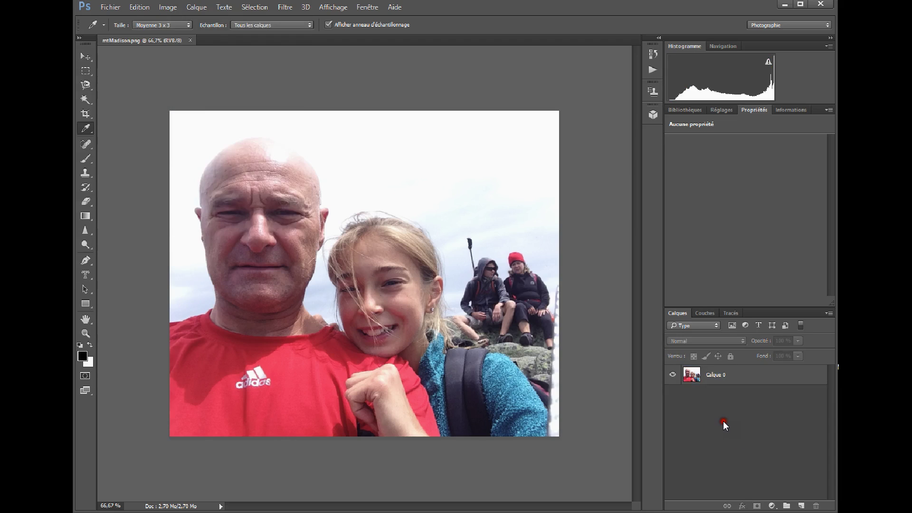
# Add a Teinte/Saturation adjustment layer above the photo and set its global luminosity to -6
pyautogui.click(773, 507)
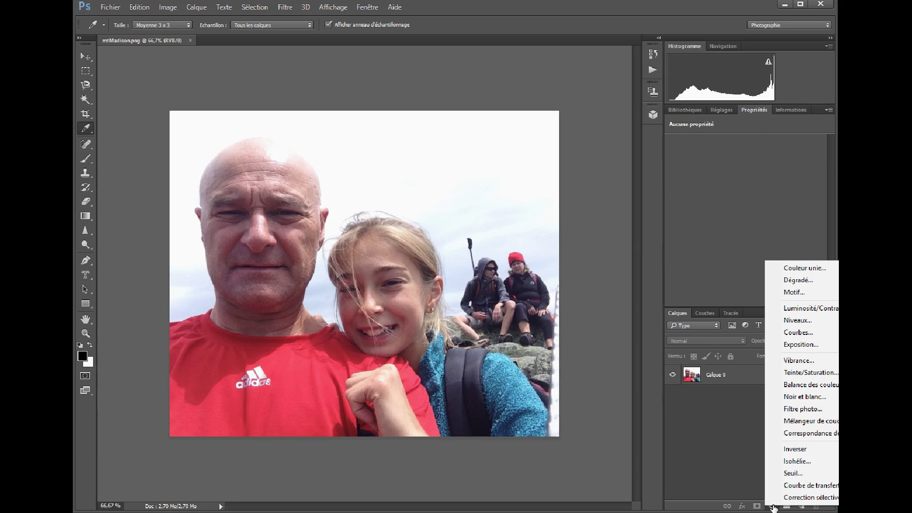
pyautogui.click(793, 374)
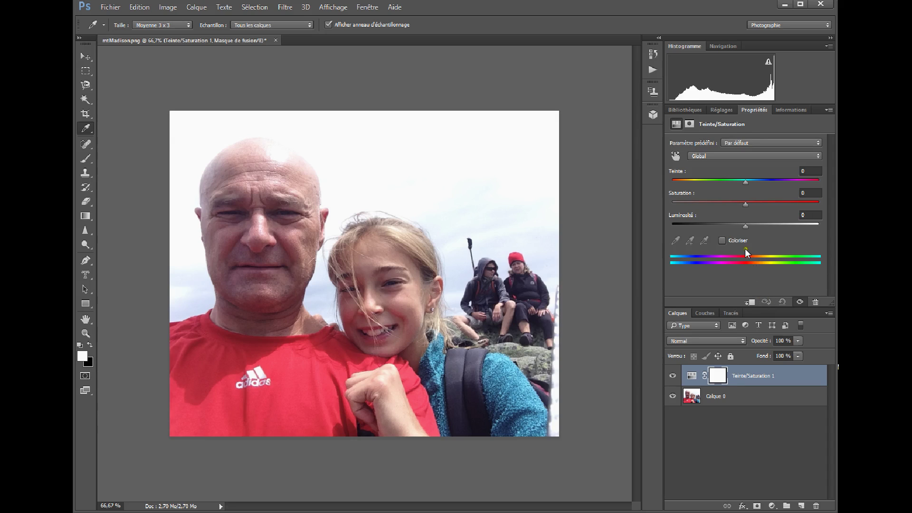
pyautogui.moveTo(744, 182)
pyautogui.mouseDown()
pyautogui.moveTo(813, 175)
pyautogui.moveTo(674, 180)
pyautogui.moveTo(745, 182)
pyautogui.mouseUp()
pyautogui.moveTo(744, 203)
pyautogui.mouseDown()
pyautogui.moveTo(668, 204)
pyautogui.moveTo(819, 210)
pyautogui.moveTo(740, 203)
pyautogui.moveTo(746, 202)
pyautogui.mouseUp()
pyautogui.moveTo(746, 226)
pyautogui.mouseDown()
pyautogui.moveTo(827, 224)
pyautogui.moveTo(653, 219)
pyautogui.moveTo(740, 224)
pyautogui.mouseUp()
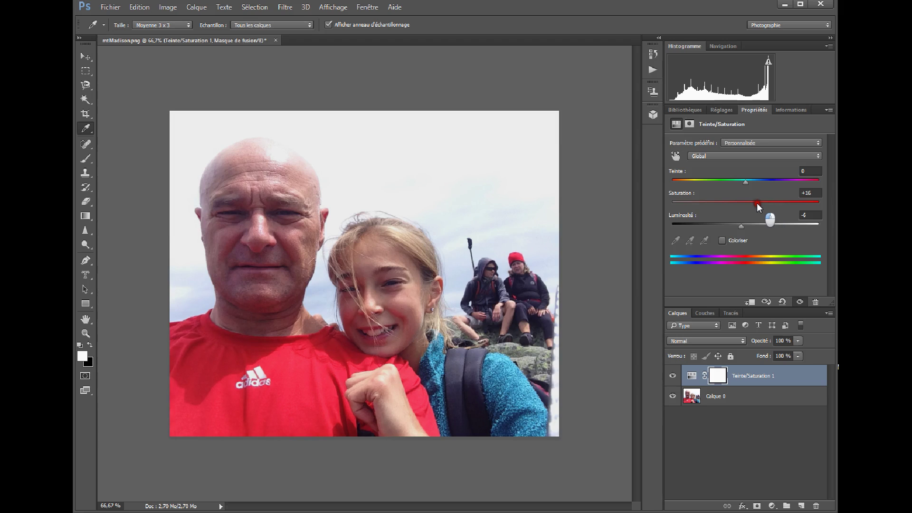
# Try global saturation values of +20 and +61 on the Teinte/Saturation layer, finishing at -1
pyautogui.moveTo(757, 204); pyautogui.dragTo(754, 200)
pyautogui.moveTo(755, 201); pyautogui.dragTo(761, 203)
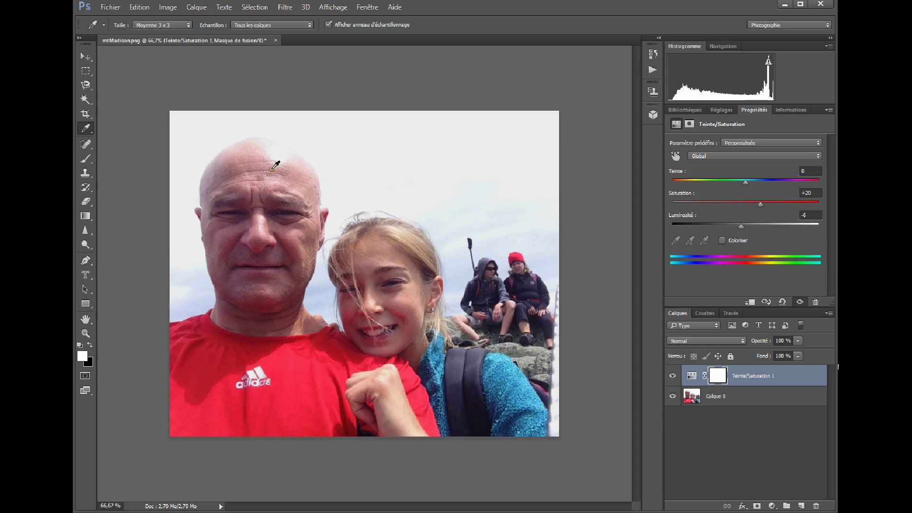
pyautogui.moveTo(762, 202); pyautogui.dragTo(777, 203)
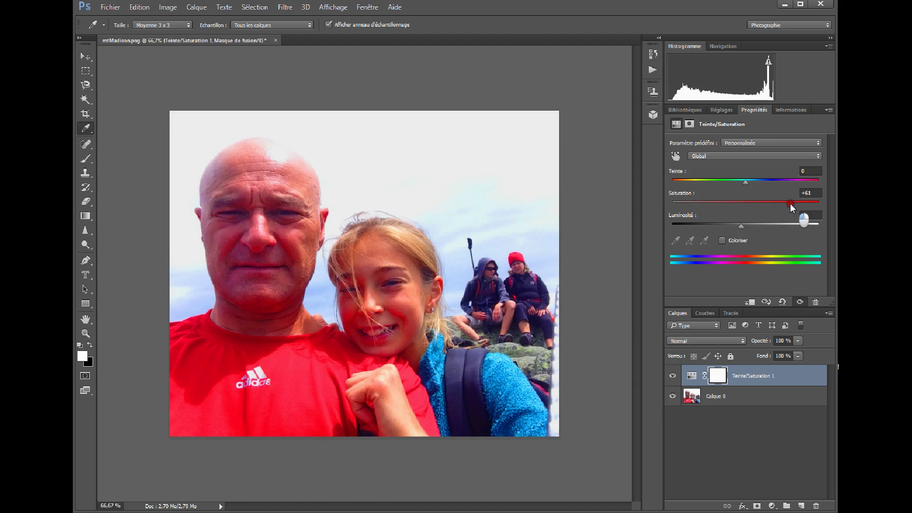
pyautogui.moveTo(760, 205)
pyautogui.mouseDown()
pyautogui.moveTo(791, 209)
pyautogui.moveTo(746, 212)
pyautogui.moveTo(745, 202)
pyautogui.mouseUp()
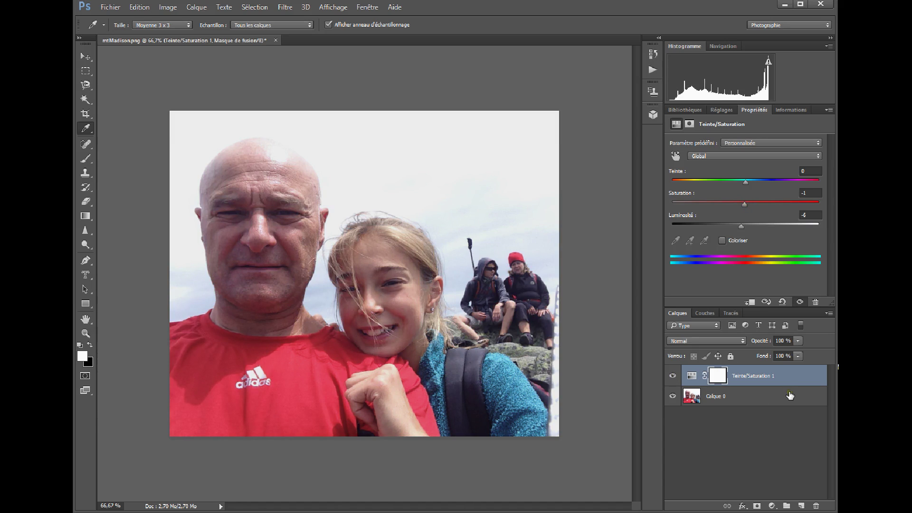
# Delete the Teinte/Saturation 1 adjustment layer
pyautogui.click(790, 373)
pyautogui.click(816, 507)
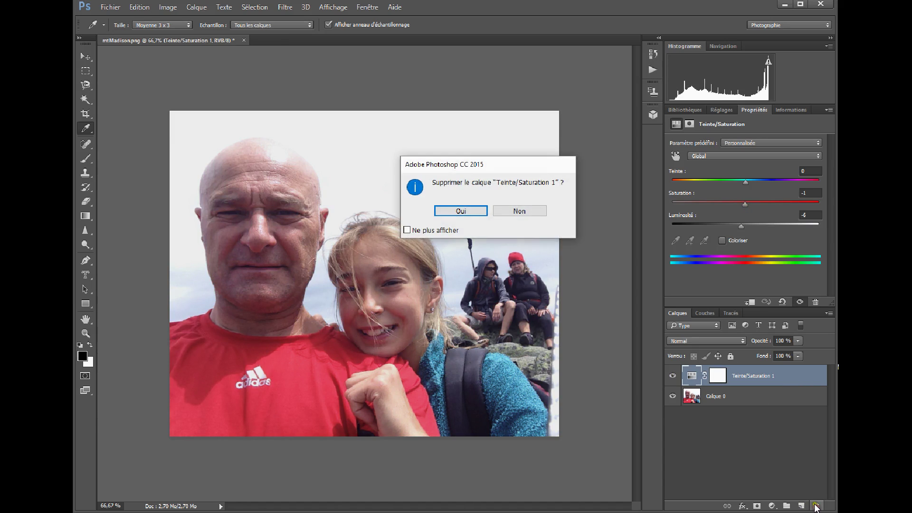
pyautogui.click(458, 209)
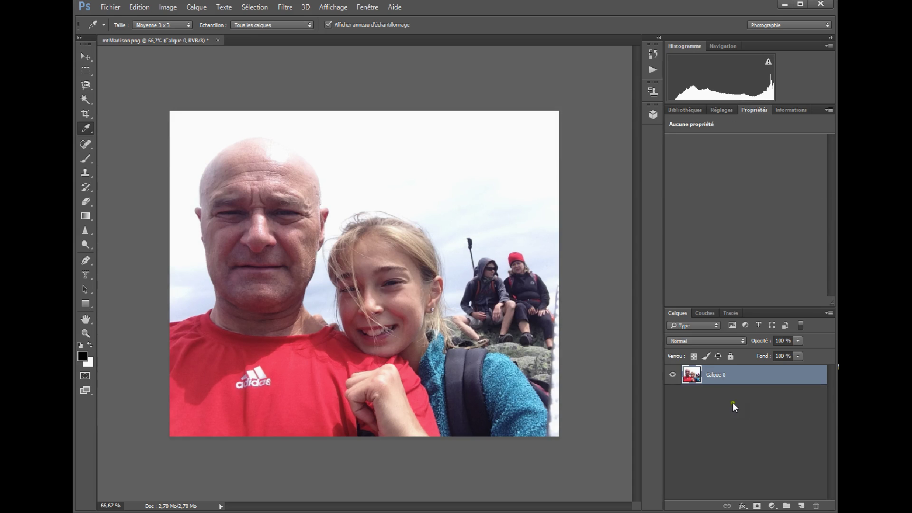
# Add a Vibrance adjustment layer above the photo with vibrance at +45 and saturation at -9
pyautogui.click(774, 507)
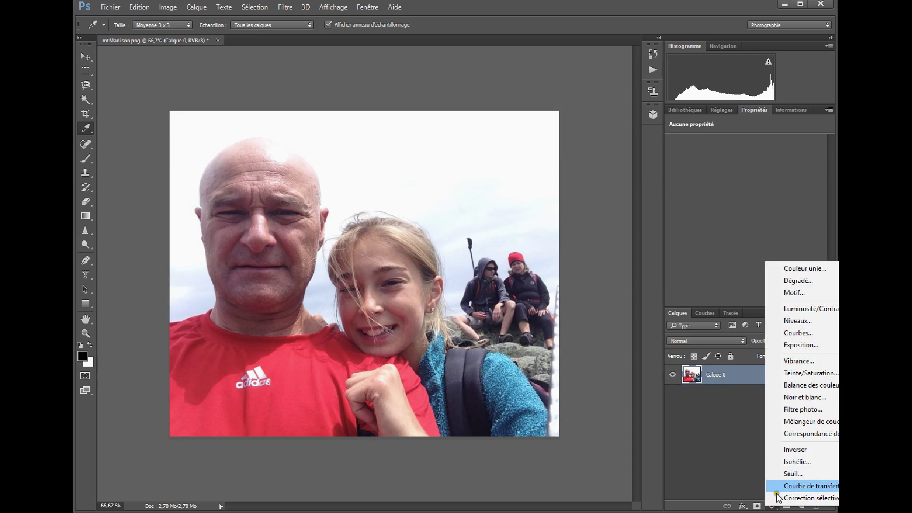
pyautogui.click(800, 363)
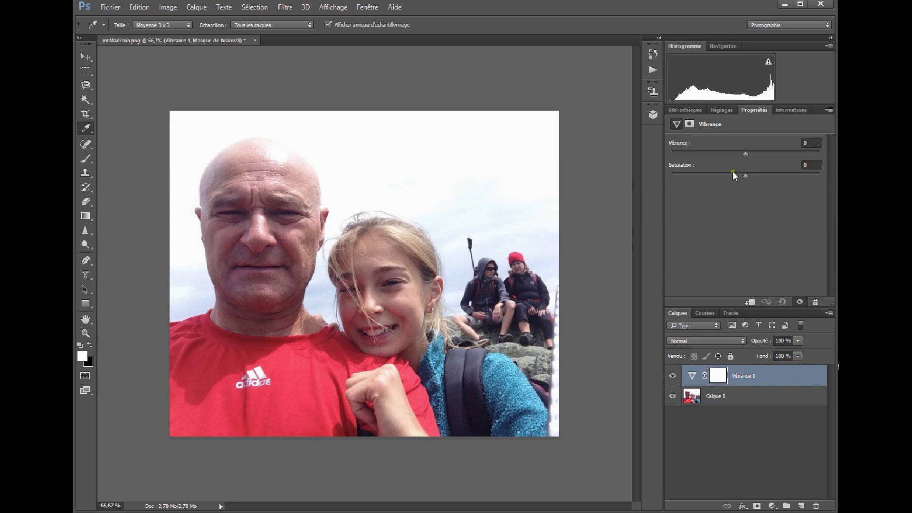
pyautogui.moveTo(745, 153)
pyautogui.mouseDown()
pyautogui.moveTo(759, 156)
pyautogui.moveTo(745, 155)
pyautogui.mouseUp()
pyautogui.moveTo(743, 175)
pyautogui.mouseDown()
pyautogui.moveTo(822, 174)
pyautogui.moveTo(745, 178)
pyautogui.mouseUp()
pyautogui.moveTo(750, 153); pyautogui.dragTo(768, 155)
pyautogui.moveTo(778, 152); pyautogui.dragTo(780, 154)
pyautogui.moveTo(747, 174)
pyautogui.mouseDown()
pyautogui.moveTo(791, 175)
pyautogui.moveTo(723, 175)
pyautogui.moveTo(752, 170)
pyautogui.moveTo(731, 175)
pyautogui.moveTo(740, 173)
pyautogui.mouseUp()
# Hide the Vibrance 1 layer and add a Teinte/Saturation adjustment layer above it with a global hue of -1
pyautogui.click(672, 376)
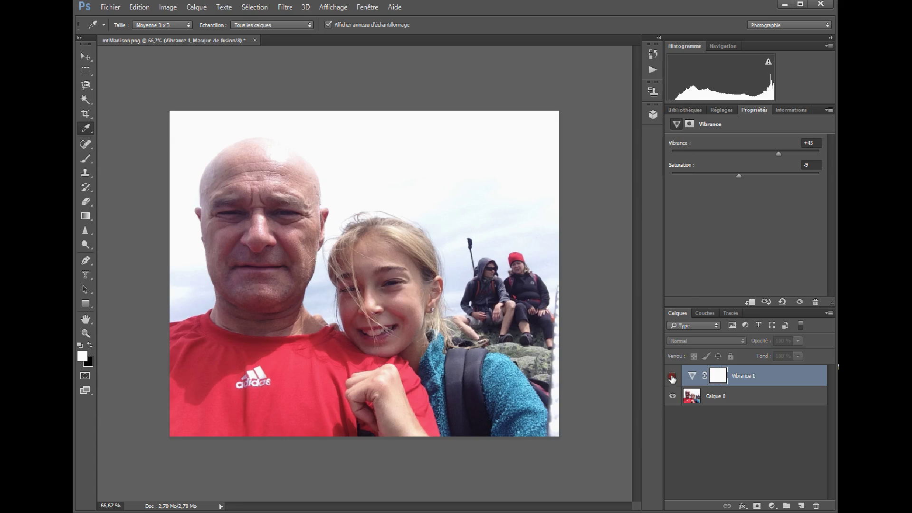
pyautogui.click(772, 507)
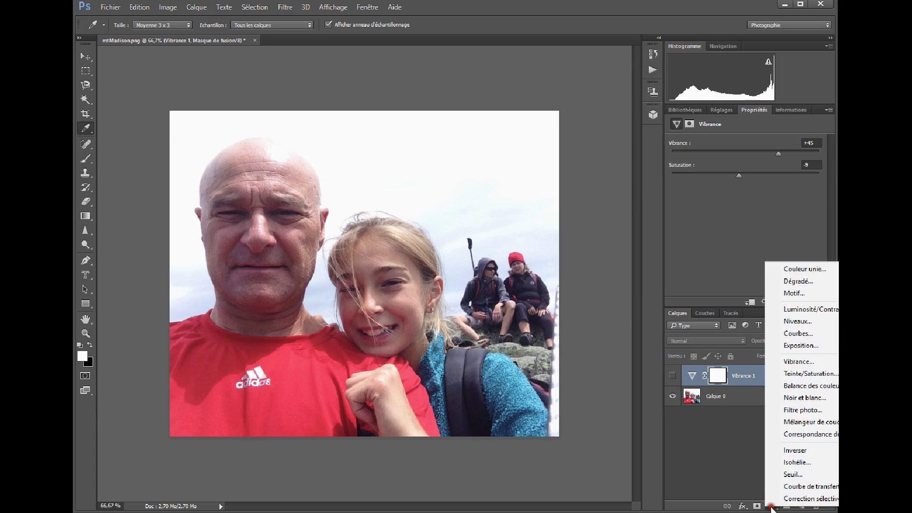
pyautogui.click(788, 376)
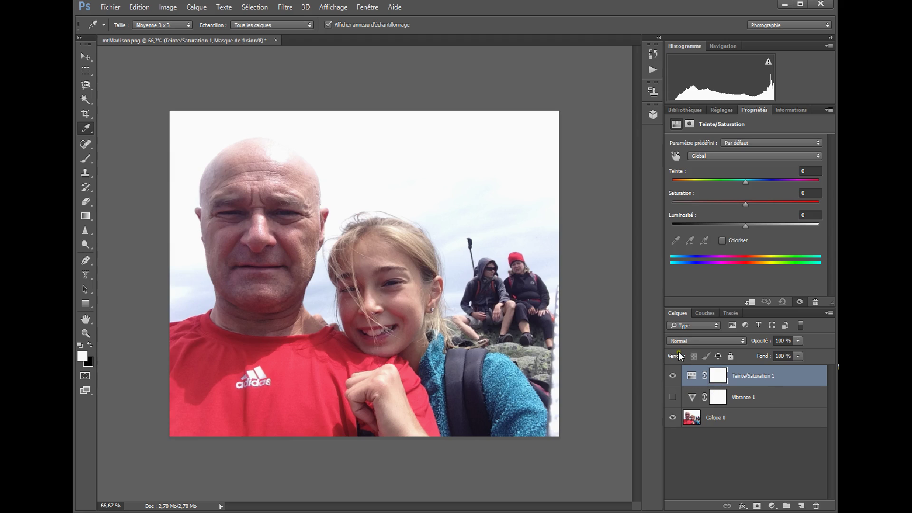
pyautogui.moveTo(743, 182)
pyautogui.mouseDown()
pyautogui.moveTo(727, 181)
pyautogui.moveTo(745, 184)
pyautogui.mouseUp()
# Shift the hue of the Cyans range to -96 and narrow the range's inner limit to 154°
pyautogui.click(760, 155)
pyautogui.click(731, 173)
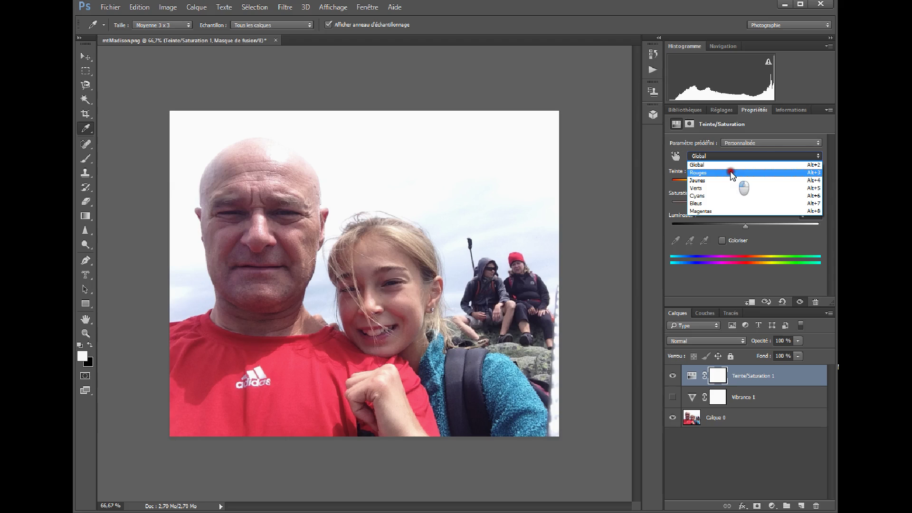
pyautogui.moveTo(731, 173)
pyautogui.mouseDown()
pyautogui.moveTo(720, 198)
pyautogui.moveTo(740, 182)
pyautogui.moveTo(717, 183)
pyautogui.moveTo(754, 184)
pyautogui.moveTo(725, 183)
pyautogui.mouseUp()
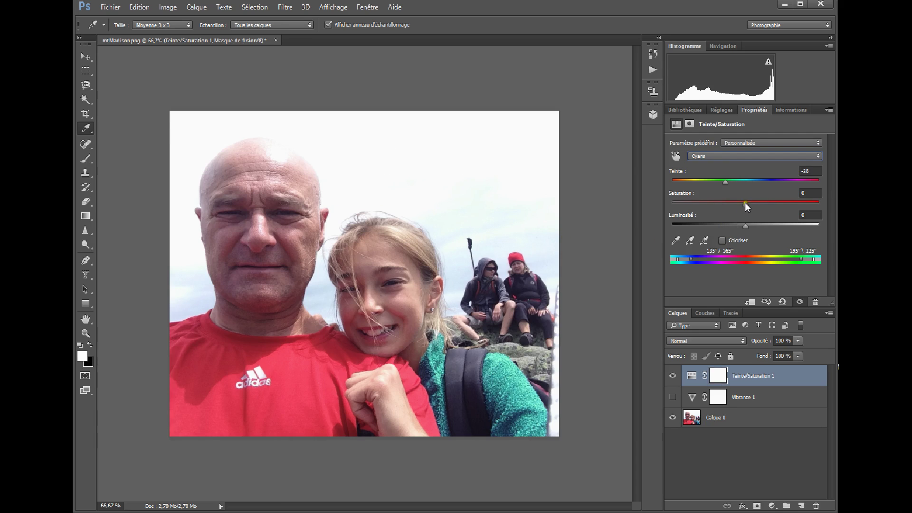
pyautogui.moveTo(724, 182); pyautogui.dragTo(698, 189)
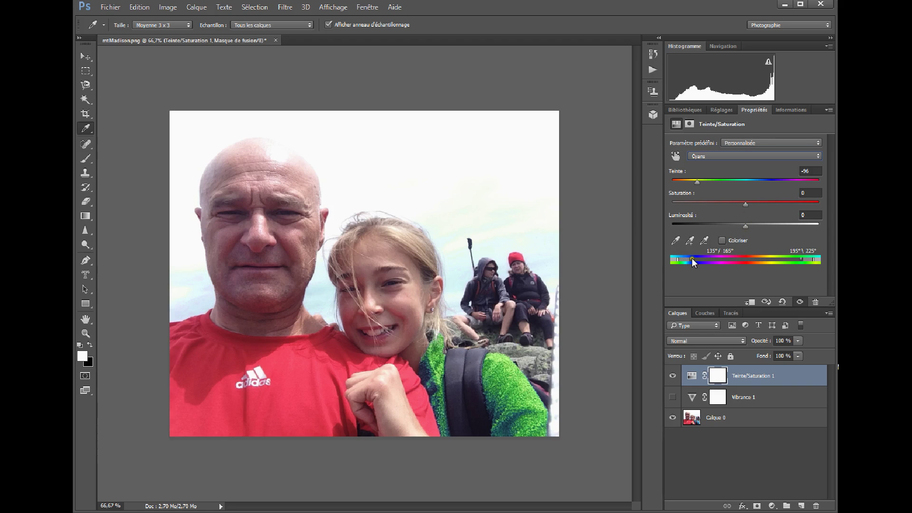
pyautogui.moveTo(807, 258); pyautogui.dragTo(808, 258)
# Set the hue of the Rouges range to -1, try its saturation at -100 and return the saturation to 0
pyautogui.click(738, 154)
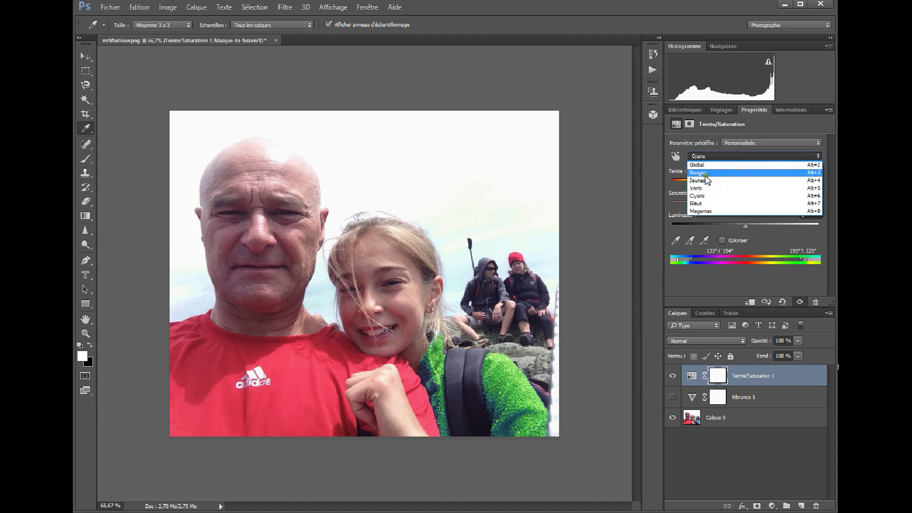
pyautogui.click(707, 174)
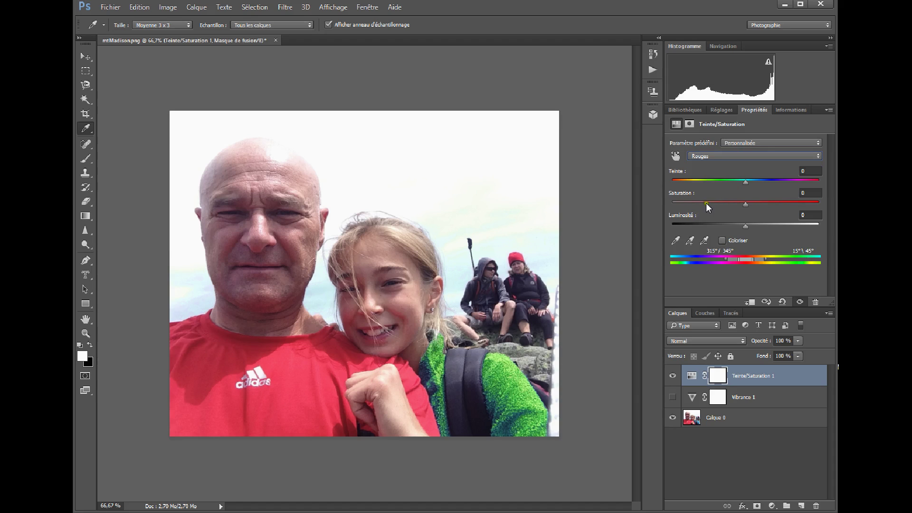
pyautogui.moveTo(746, 180)
pyautogui.mouseDown()
pyautogui.moveTo(697, 185)
pyautogui.moveTo(744, 184)
pyautogui.mouseUp()
pyautogui.moveTo(744, 203); pyautogui.dragTo(621, 199)
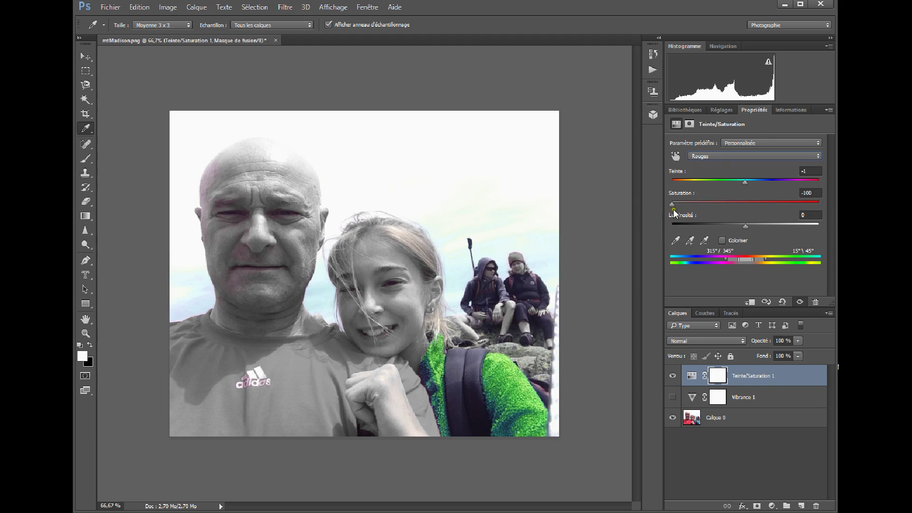
pyautogui.moveTo(672, 204)
pyautogui.mouseDown()
pyautogui.moveTo(745, 206)
pyautogui.moveTo(675, 209)
pyautogui.mouseUp()
pyautogui.moveTo(669, 204); pyautogui.dragTo(745, 203)
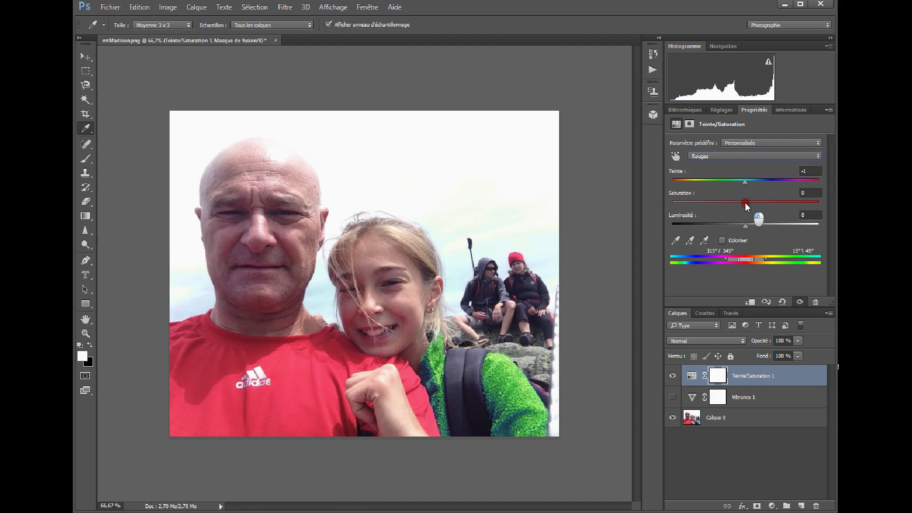
# Try a global saturation of -100 on the Teinte/Saturation layer and bring it back to -1
pyautogui.click(724, 156)
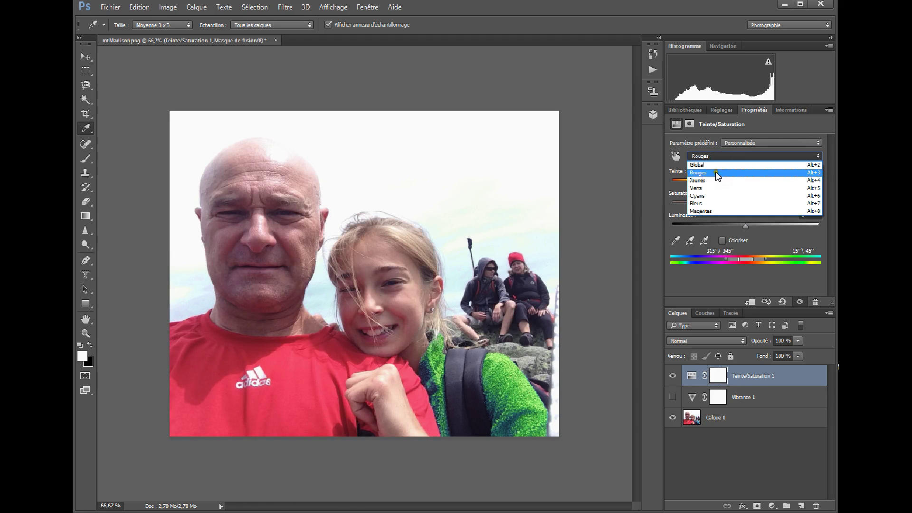
pyautogui.click(714, 165)
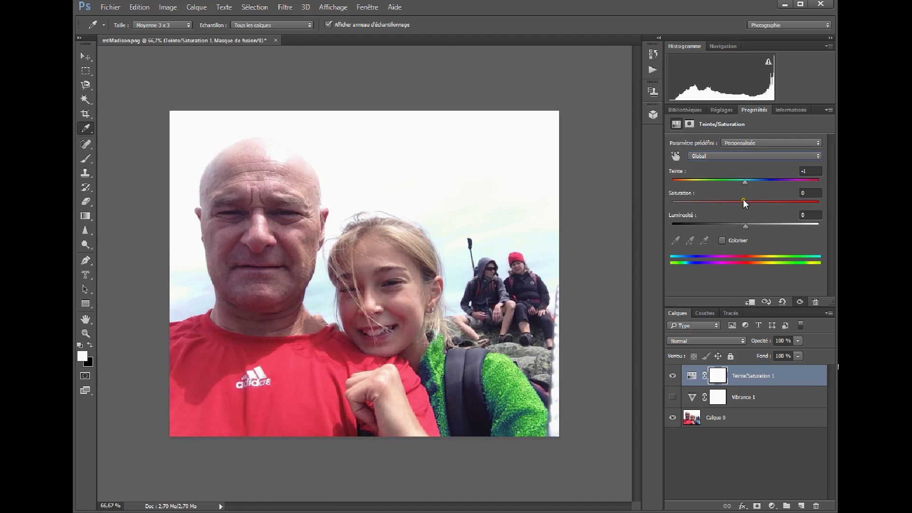
pyautogui.moveTo(744, 201); pyautogui.dragTo(645, 206)
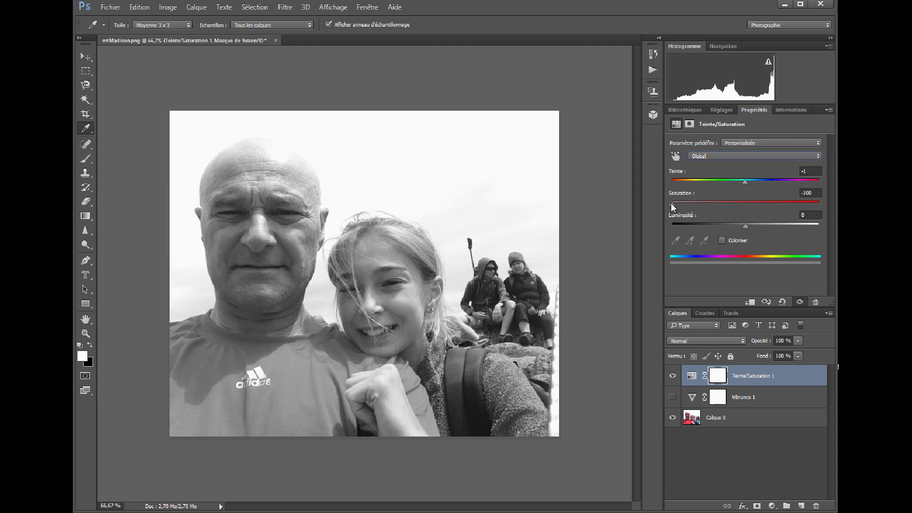
pyautogui.moveTo(671, 204); pyautogui.dragTo(745, 201)
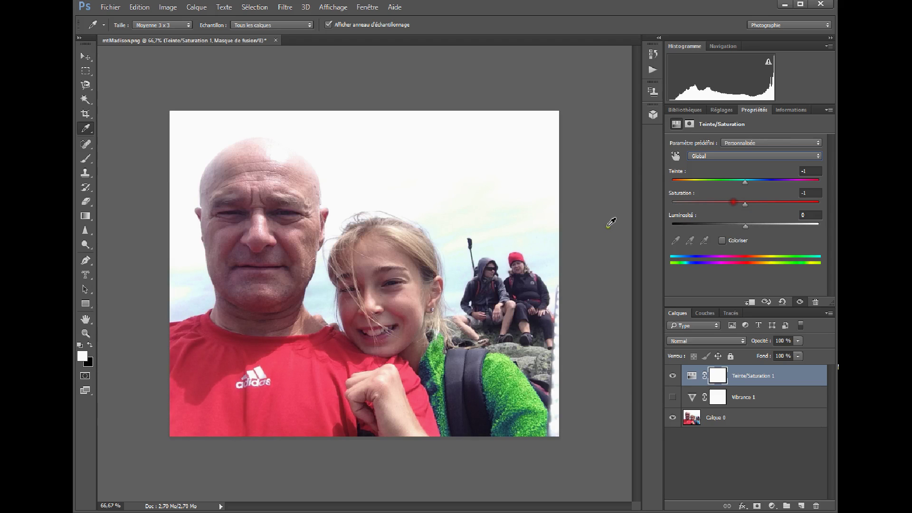
# Hide the Teinte/Saturation 1 layer and add a Noir et blanc adjustment layer, keeping the Par défaut preset
pyautogui.click(672, 377)
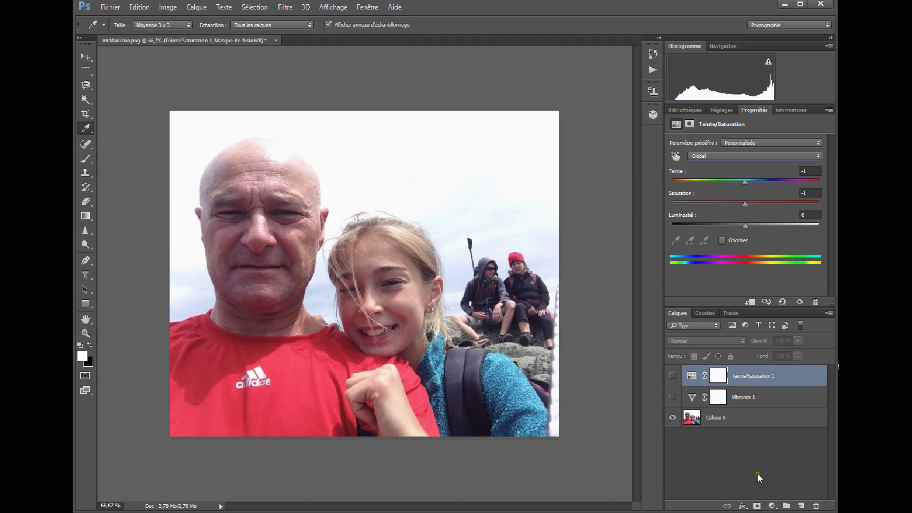
pyautogui.click(772, 506)
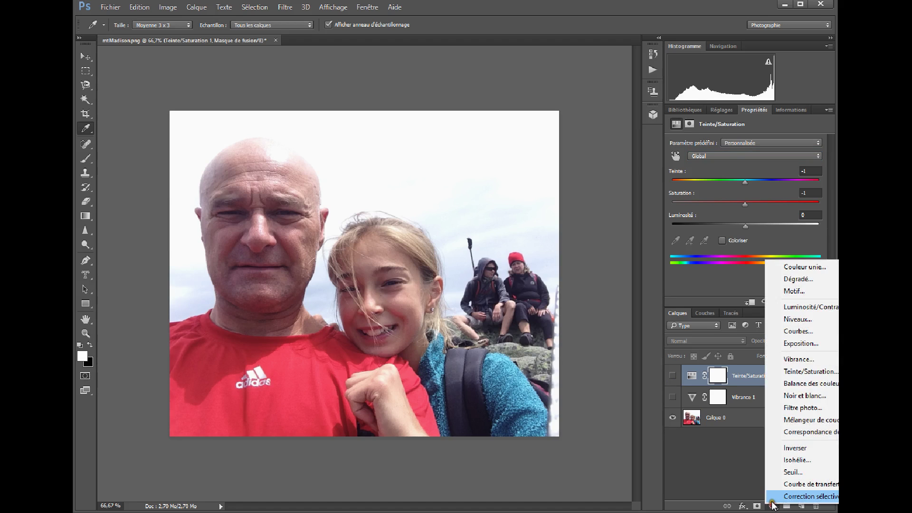
pyautogui.click(803, 398)
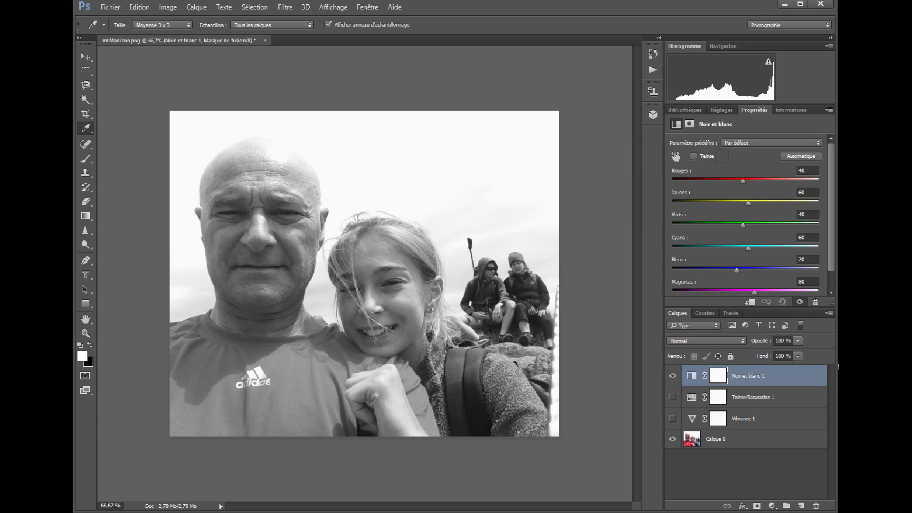
pyautogui.click(758, 143)
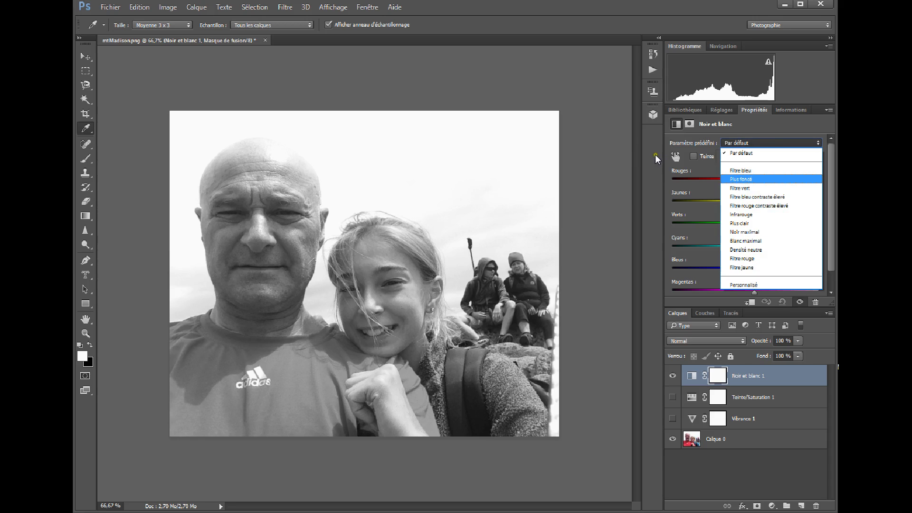
pyautogui.click(613, 142)
# Adjust the black-and-white mix to Rouges -15, Jaunes 43, Verts 50 and Cyans 199
pyautogui.moveTo(743, 179); pyautogui.dragTo(744, 206)
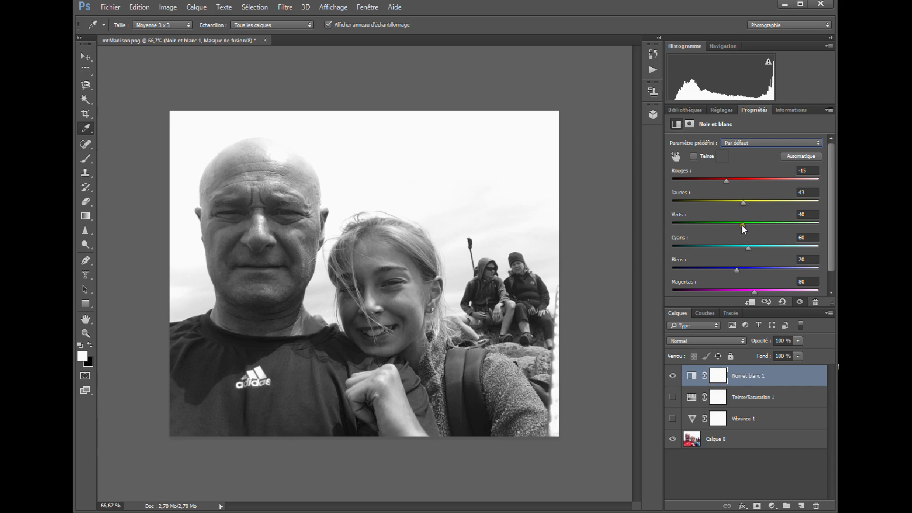
pyautogui.moveTo(742, 224); pyautogui.dragTo(789, 243)
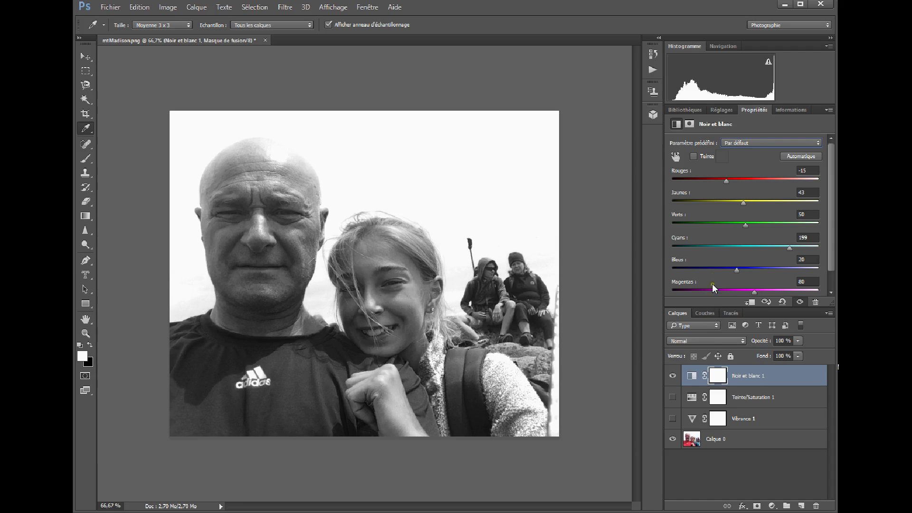
# Apply the automatic black-and-white mix and set its Rouges value to -13
pyautogui.click(792, 154)
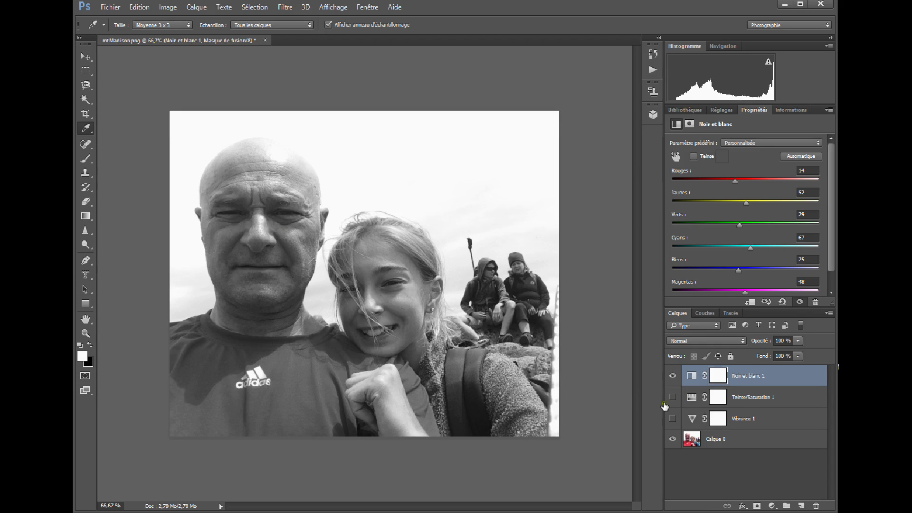
pyautogui.moveTo(734, 181)
pyautogui.mouseDown()
pyautogui.moveTo(707, 179)
pyautogui.moveTo(727, 183)
pyautogui.mouseUp()
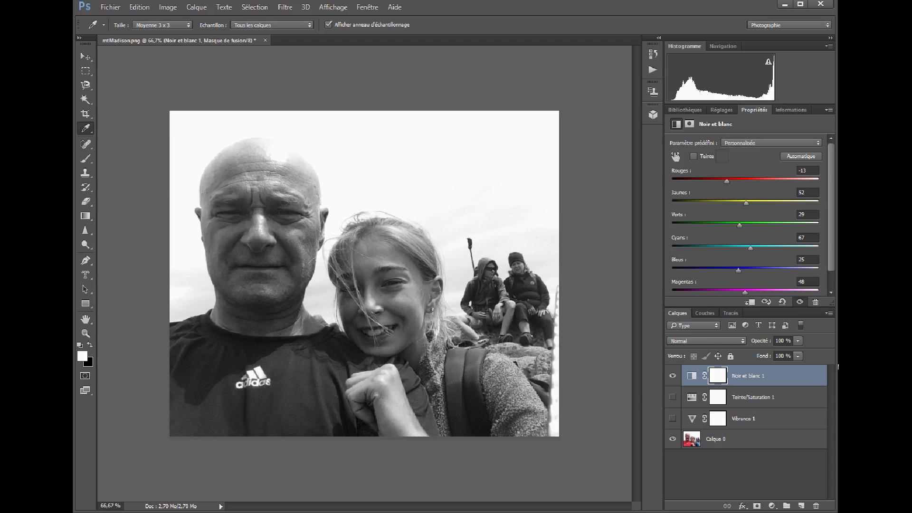